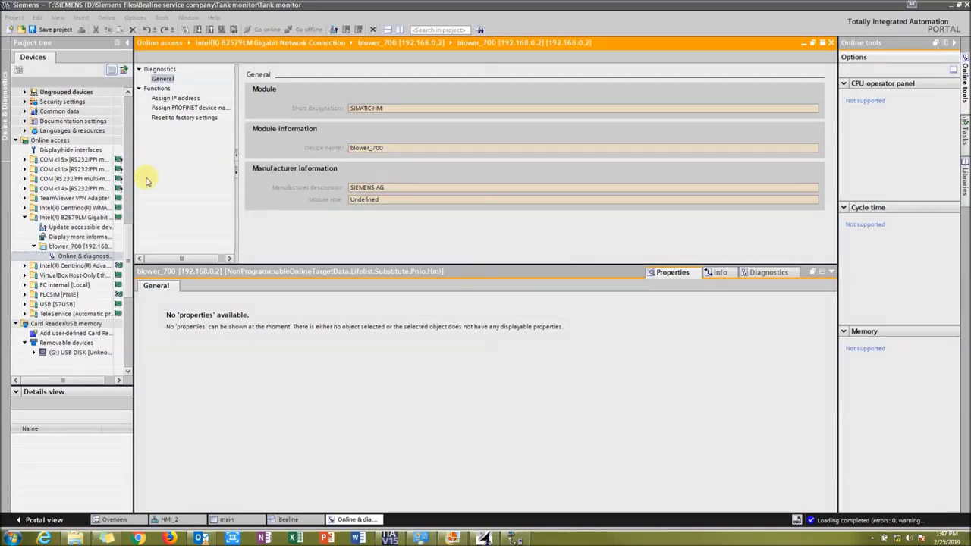
Scroll the project tree to the top and bring up ProSave, set for TP700 Comfort at 192.168.0.3
scroll(121, 141, up, 4)
scroll(121, 142, up, 10)
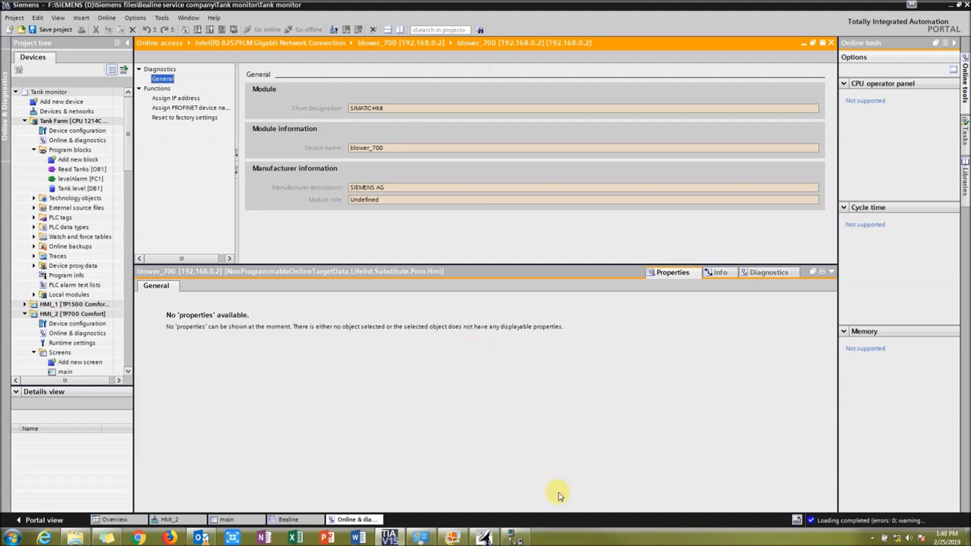
click(515, 537)
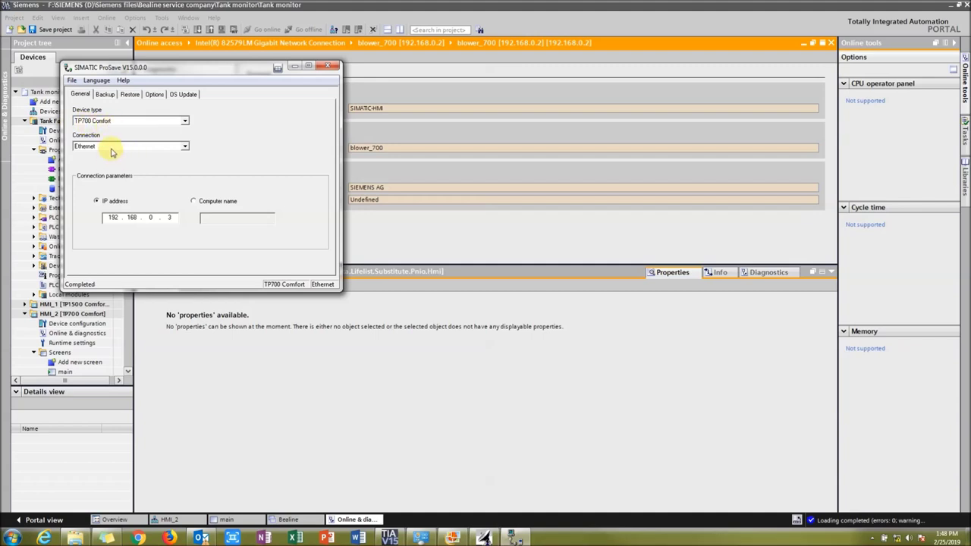
Check the panel's IP address on the ProSave General tab
double_click(111, 217)
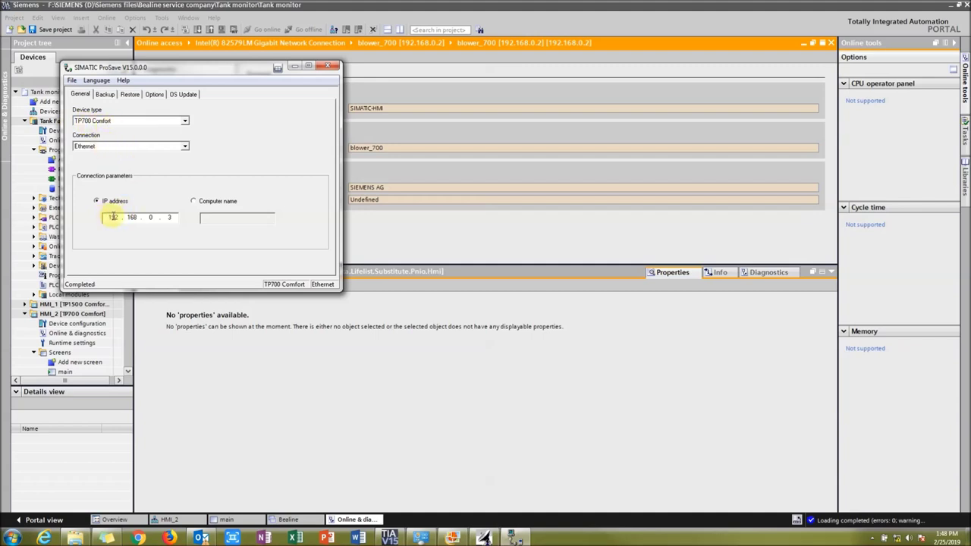
click(130, 217)
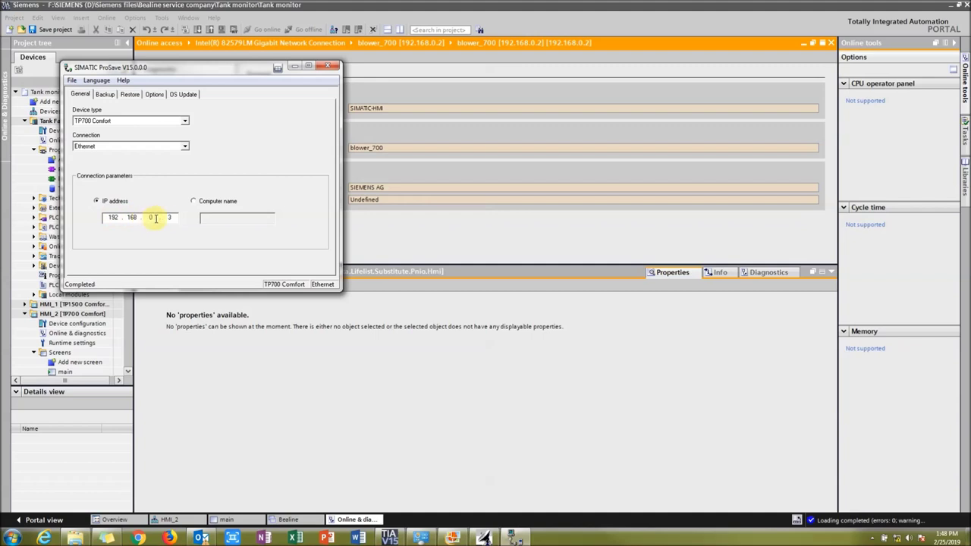
click(170, 217)
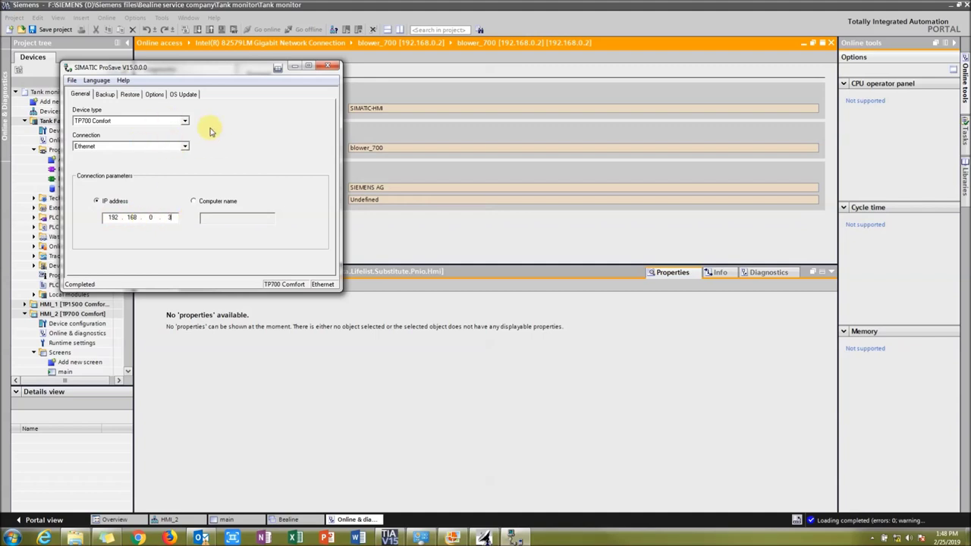
Read image version V14.00.01.03_01.01 from the OS Update device status, then close ProSave
click(183, 94)
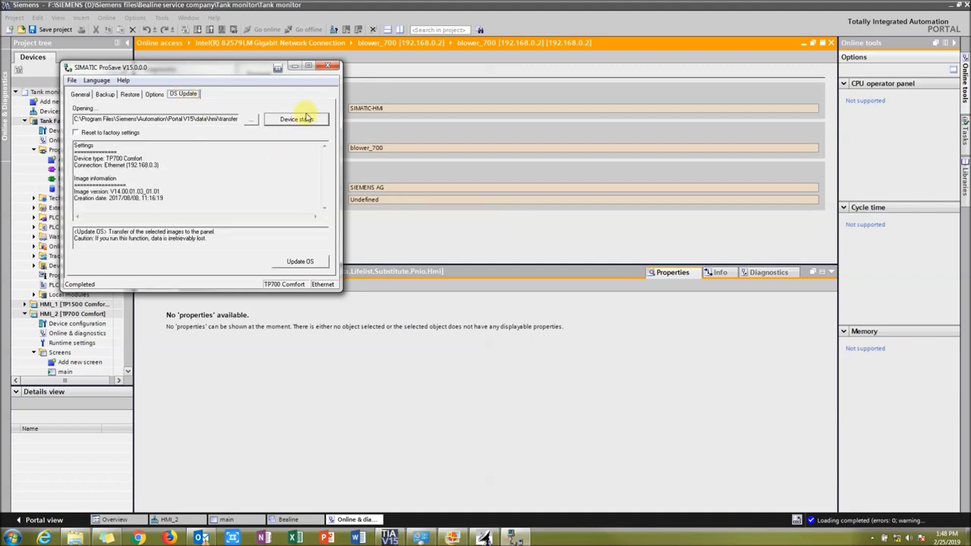
click(308, 119)
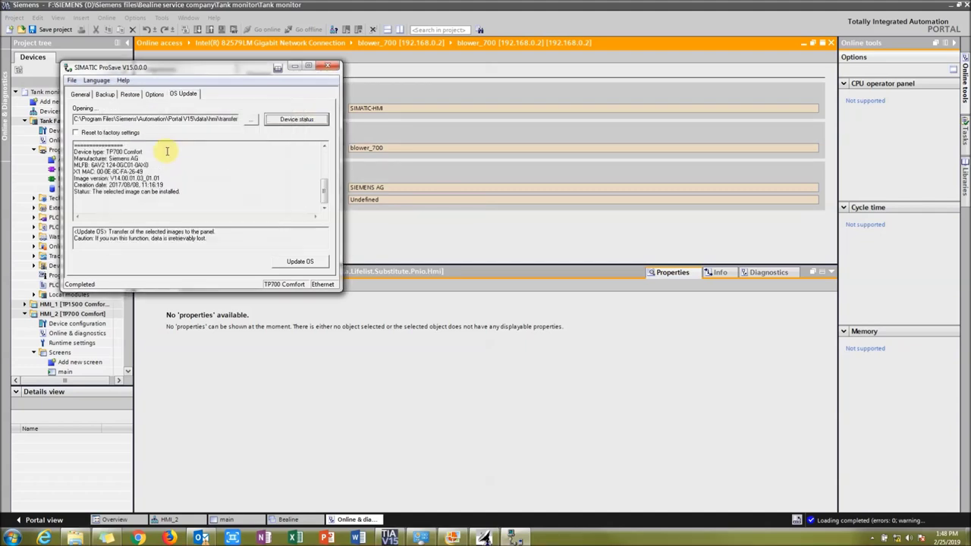
drag(109, 178, 162, 179)
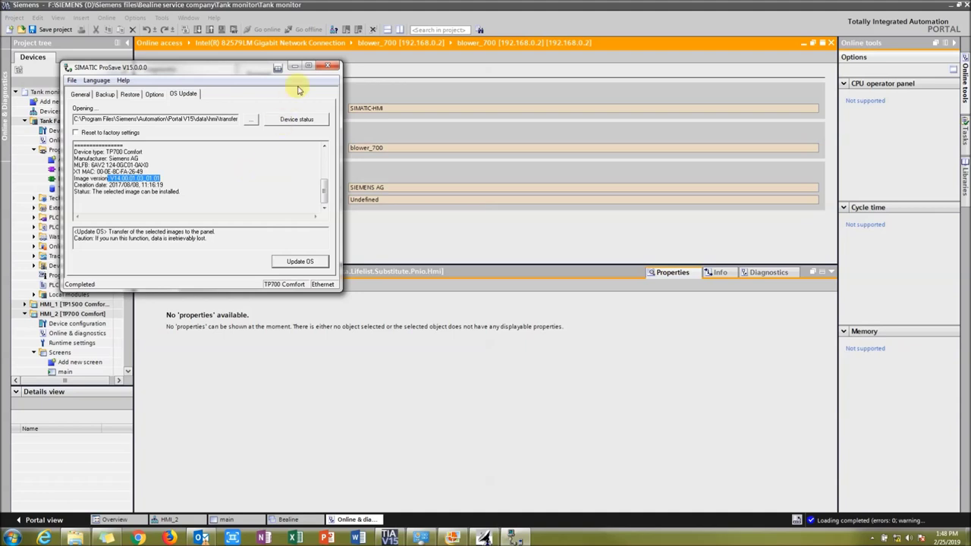
click(334, 69)
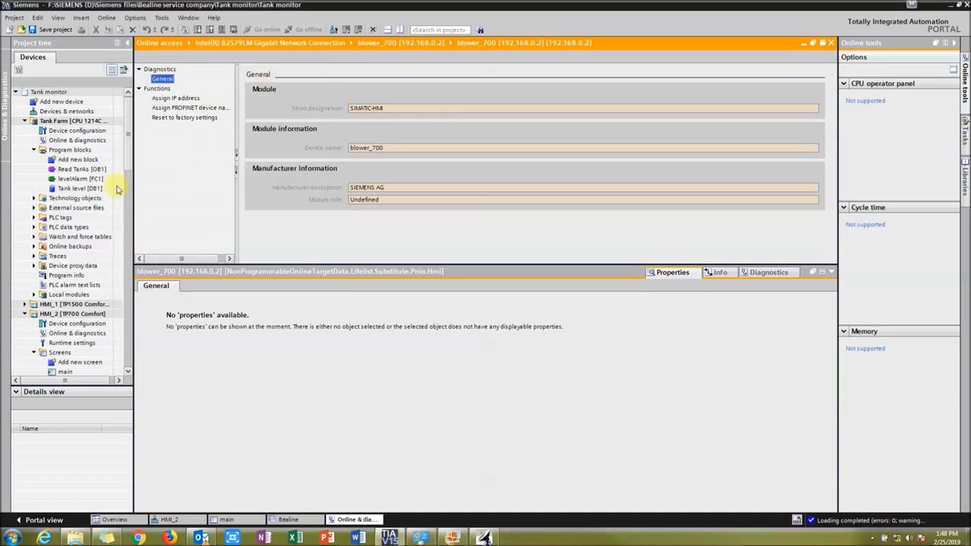
Collapse Program blocks, Tank Farm and HMI_2, then expand Removable devices to show the (G:) USB DISK
click(33, 150)
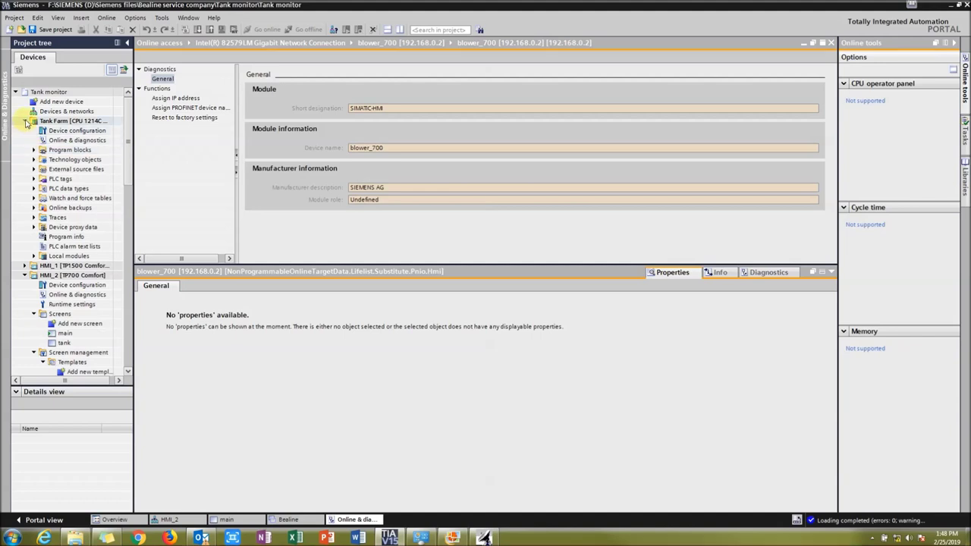
click(25, 122)
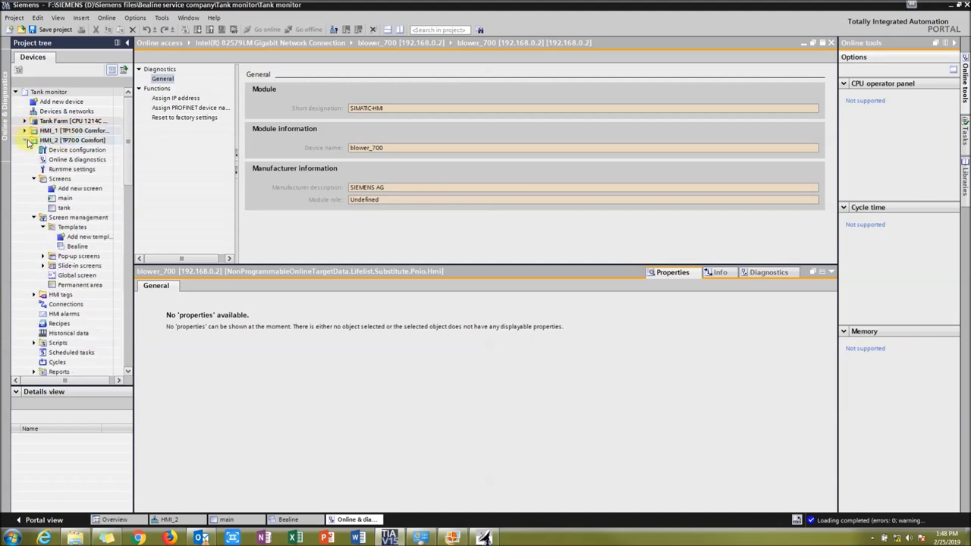
click(31, 141)
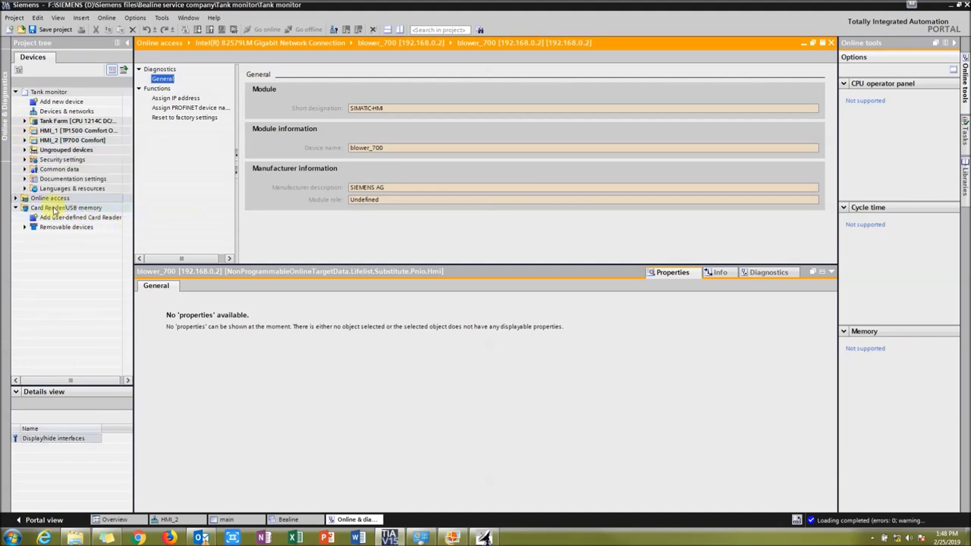
click(55, 210)
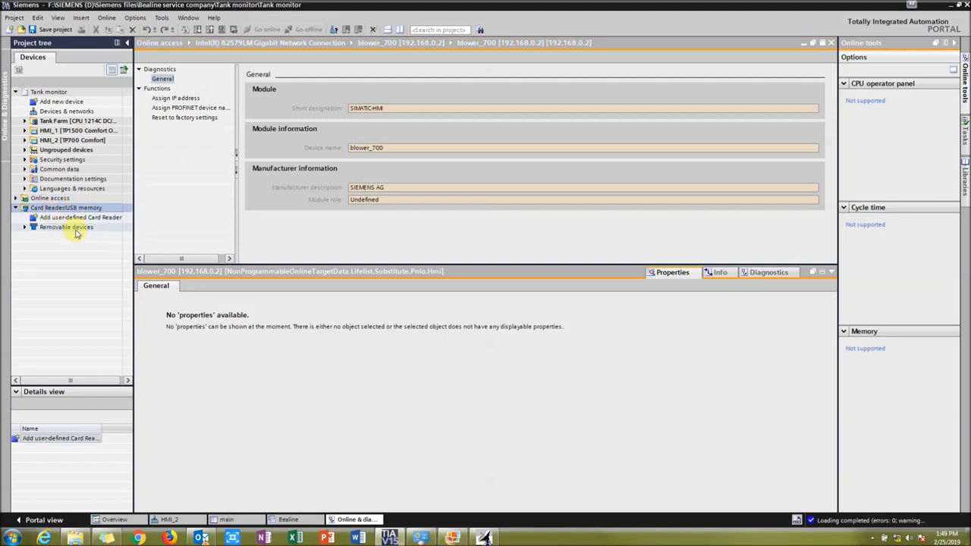
click(26, 227)
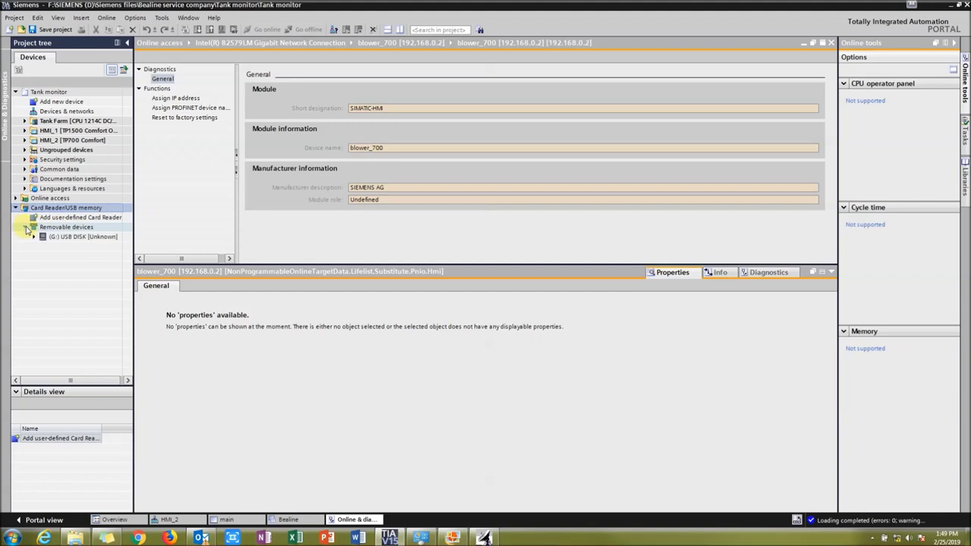
click(79, 220)
Add a user-defined card reader pointing to a new Desktop folder named 'test'
double_click(72, 221)
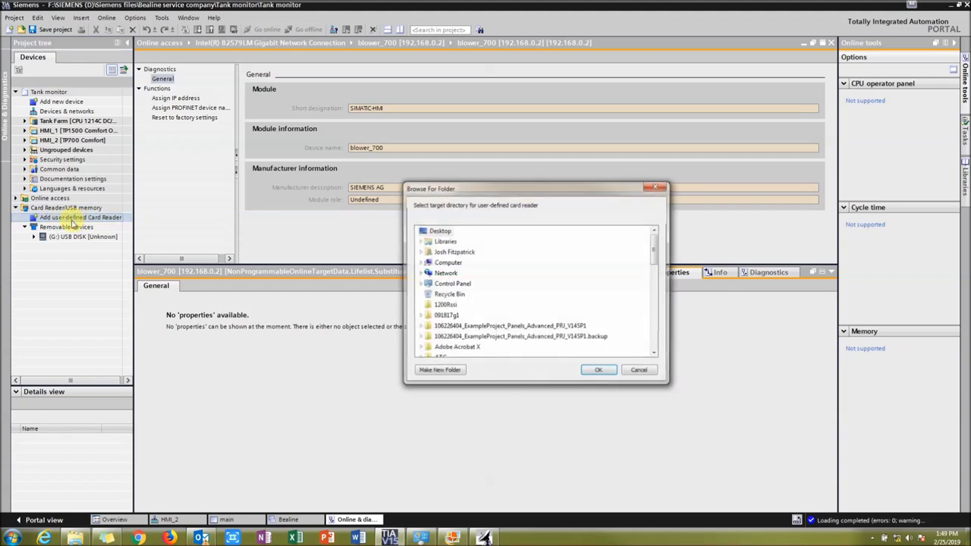
double_click(433, 262)
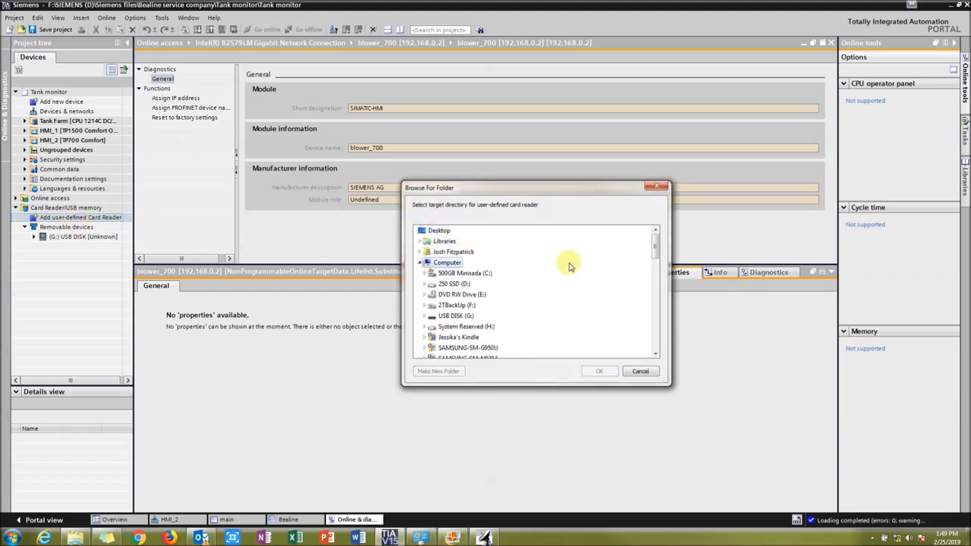
click(441, 232)
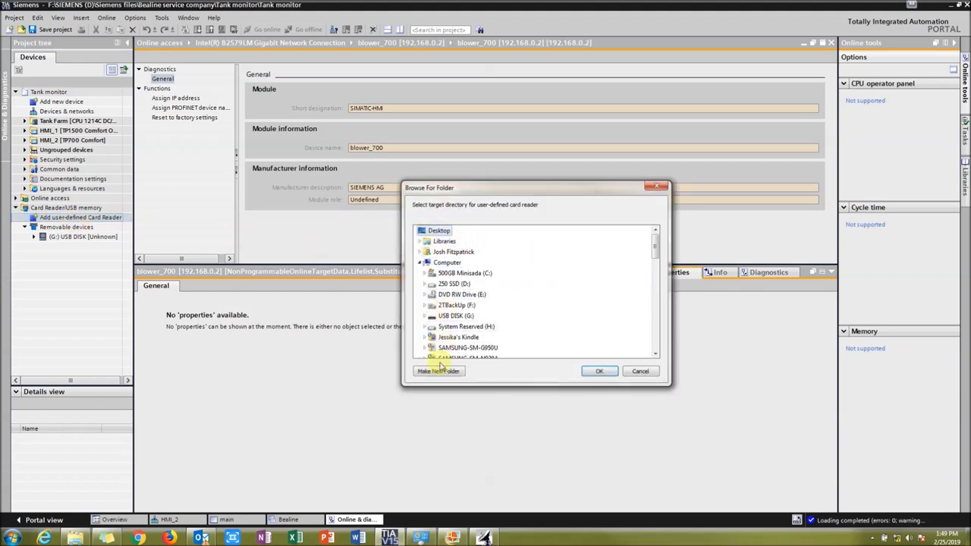
click(438, 371)
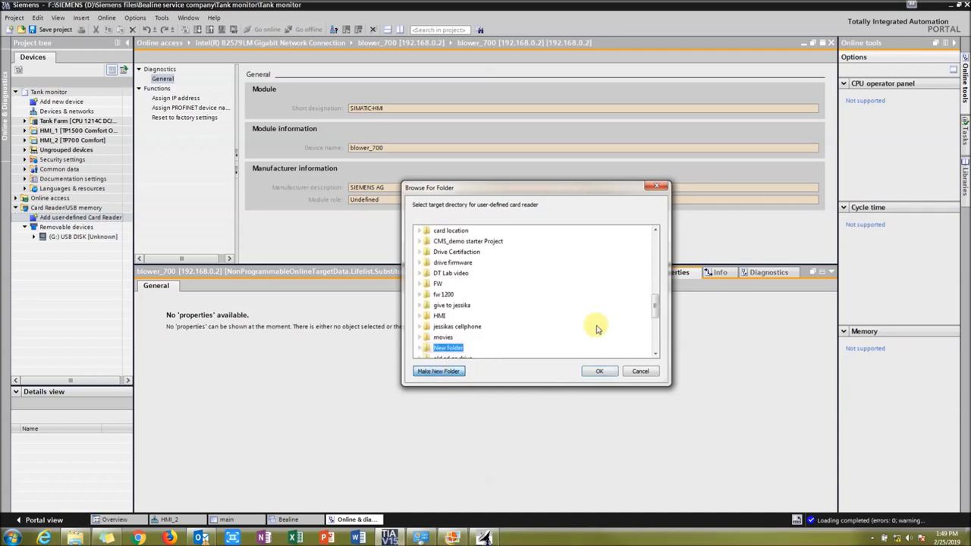
text(test)
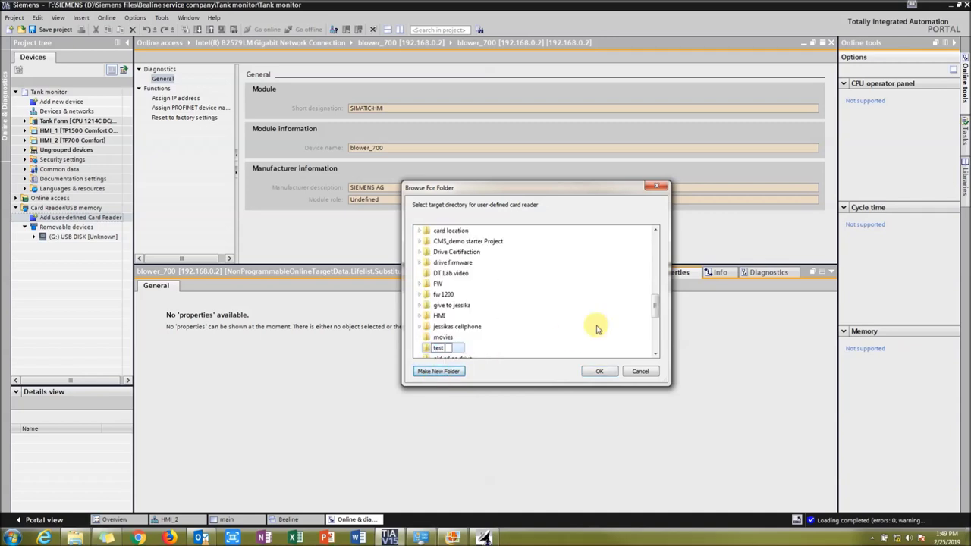
key(Return)
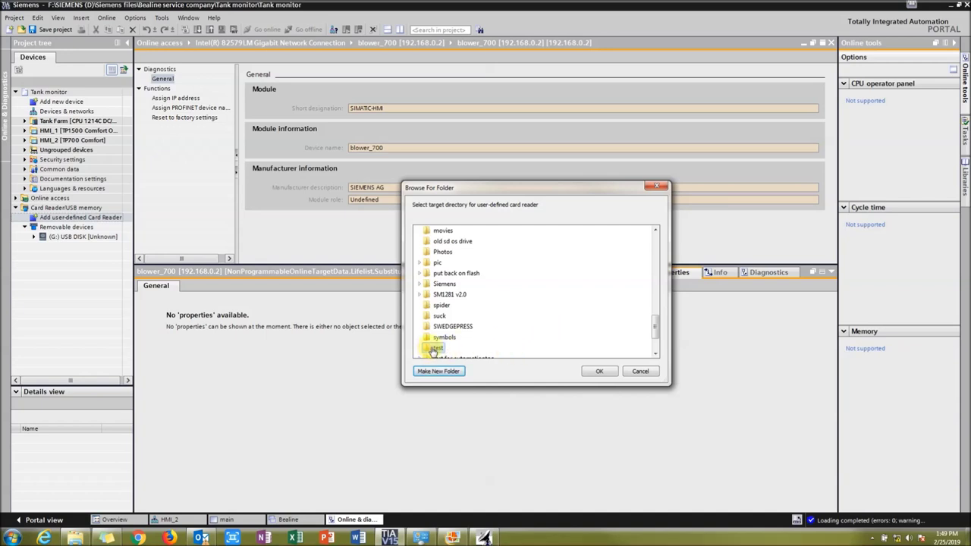
click(599, 371)
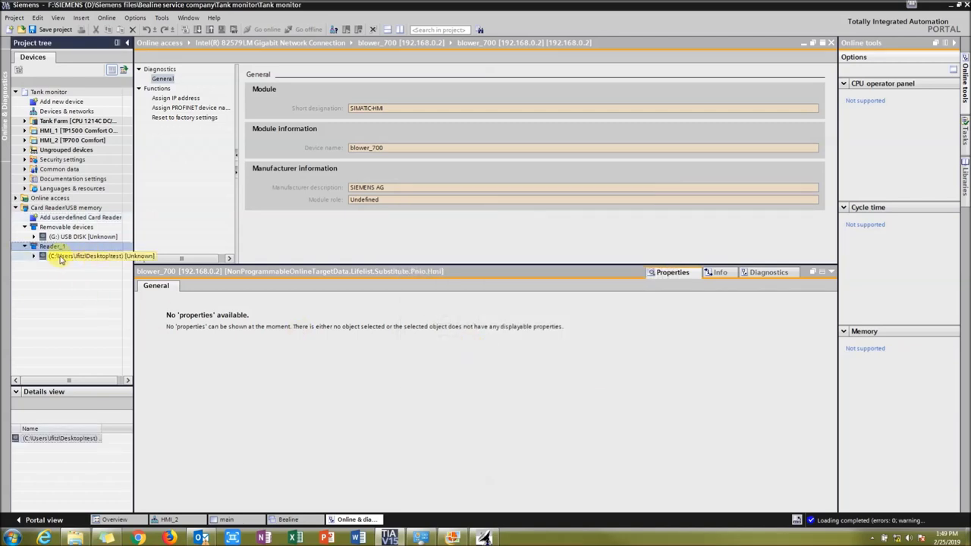
click(76, 239)
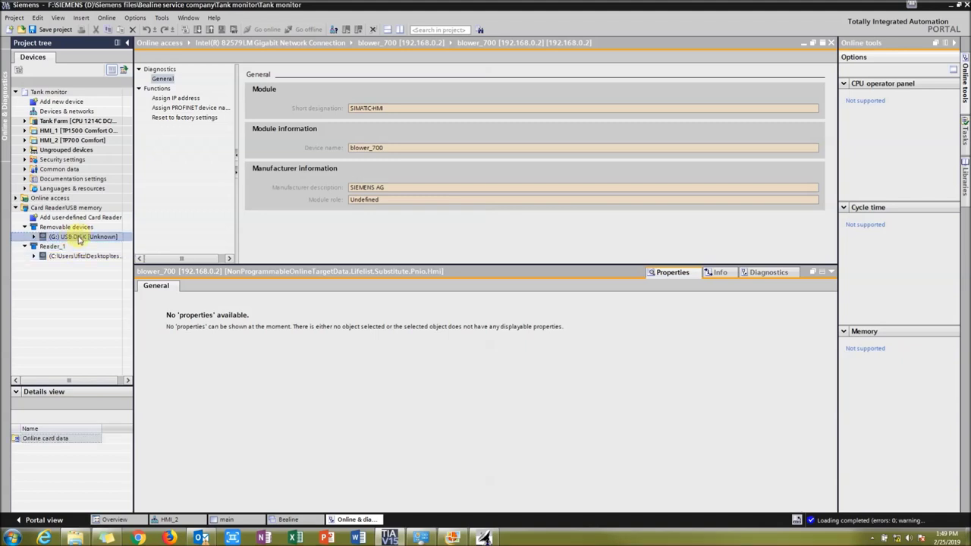
click(87, 170)
click(80, 142)
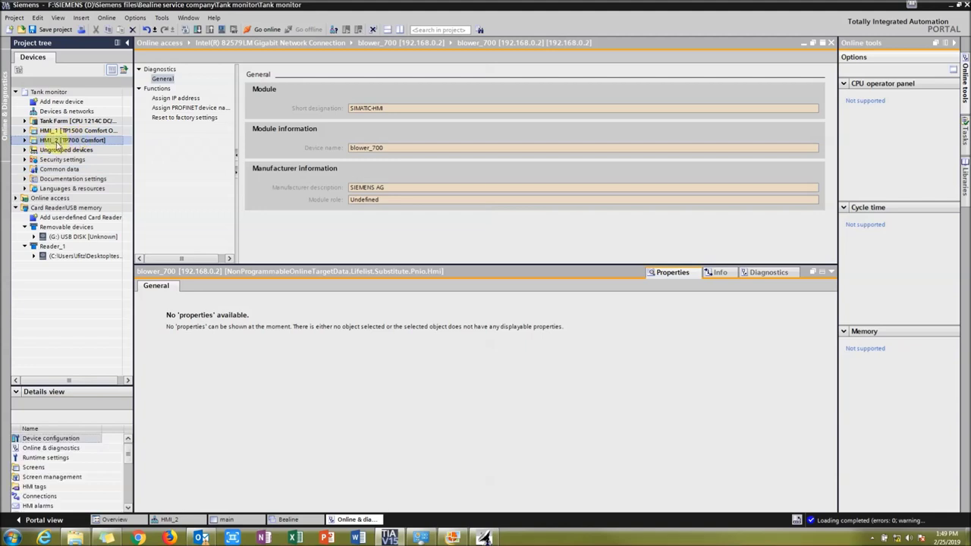
right_click(56, 143)
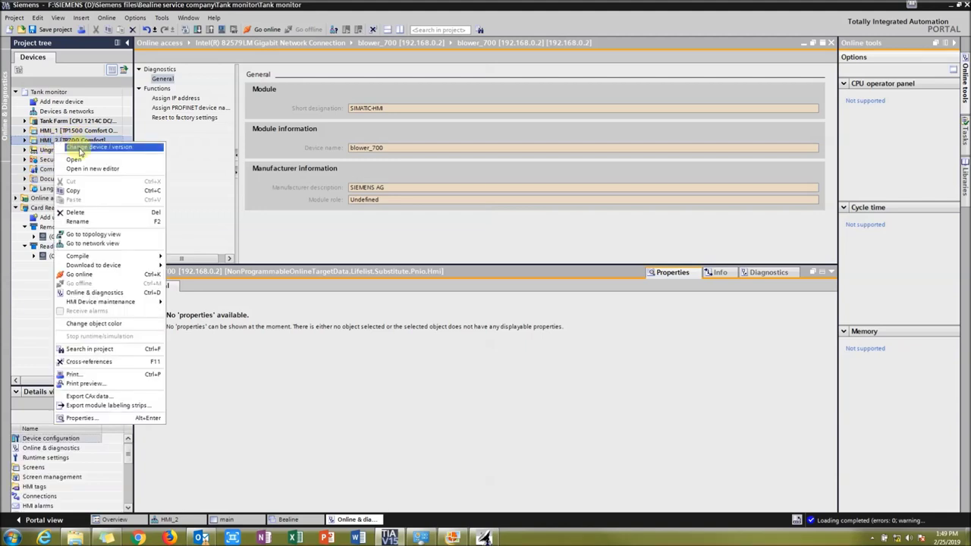
click(80, 149)
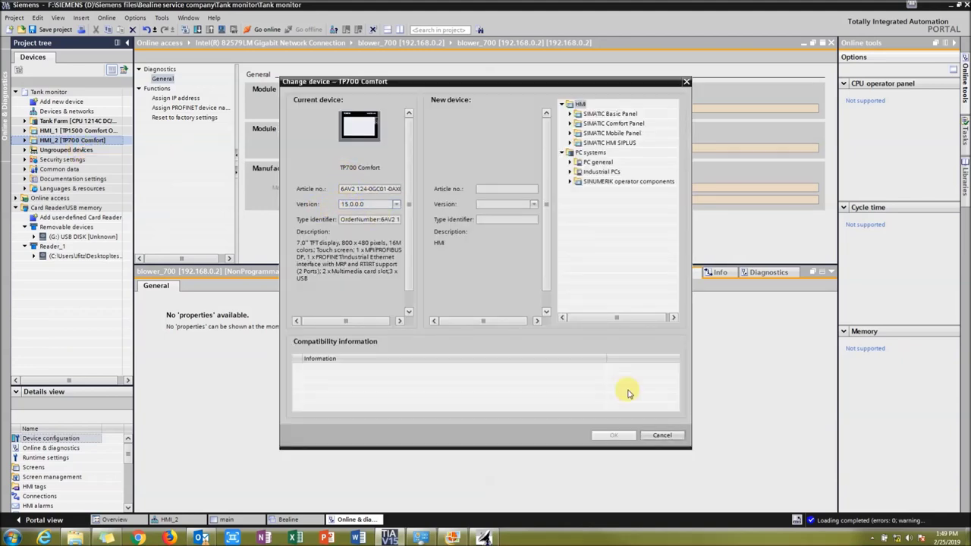
click(659, 435)
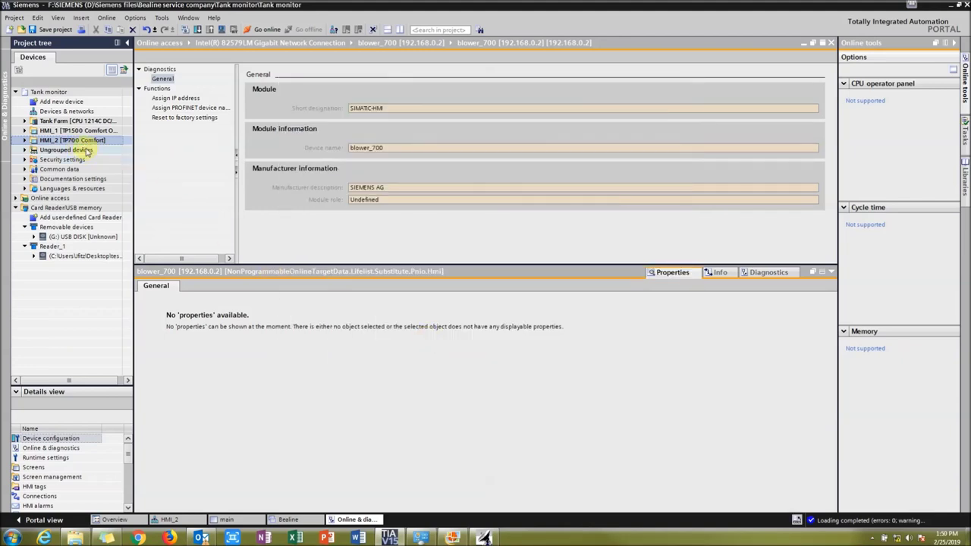
Load HMI_2 onto the Reader_1 test card reader and expand its Online card data
drag(74, 141, 85, 259)
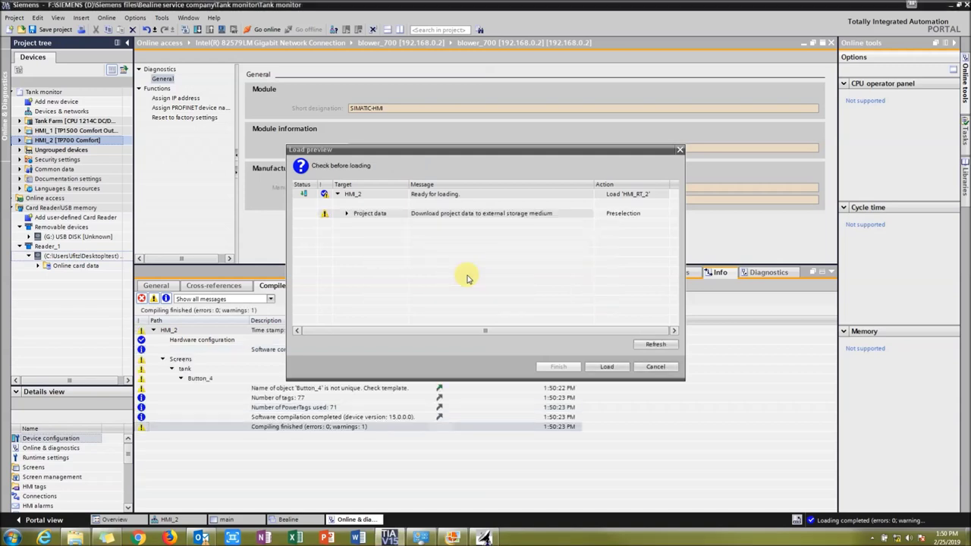
click(605, 367)
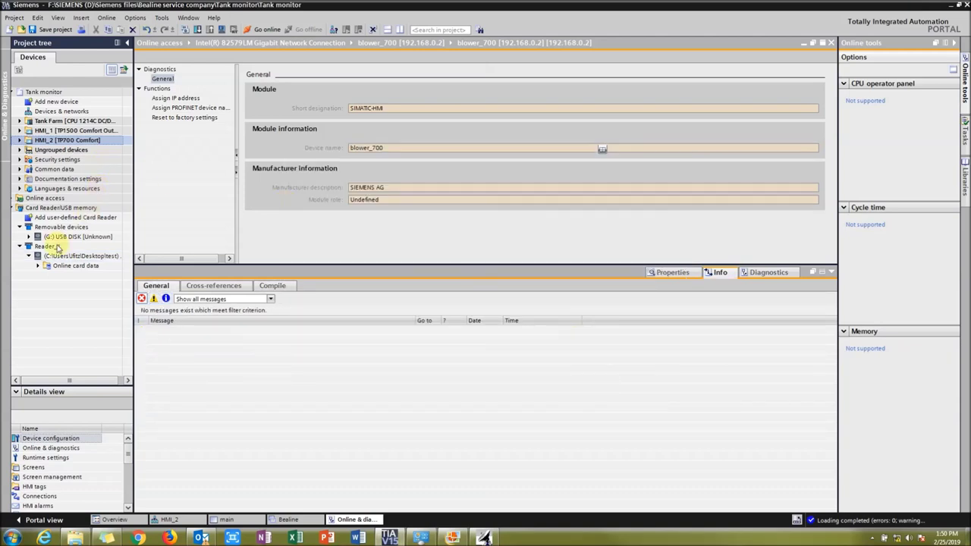
click(37, 267)
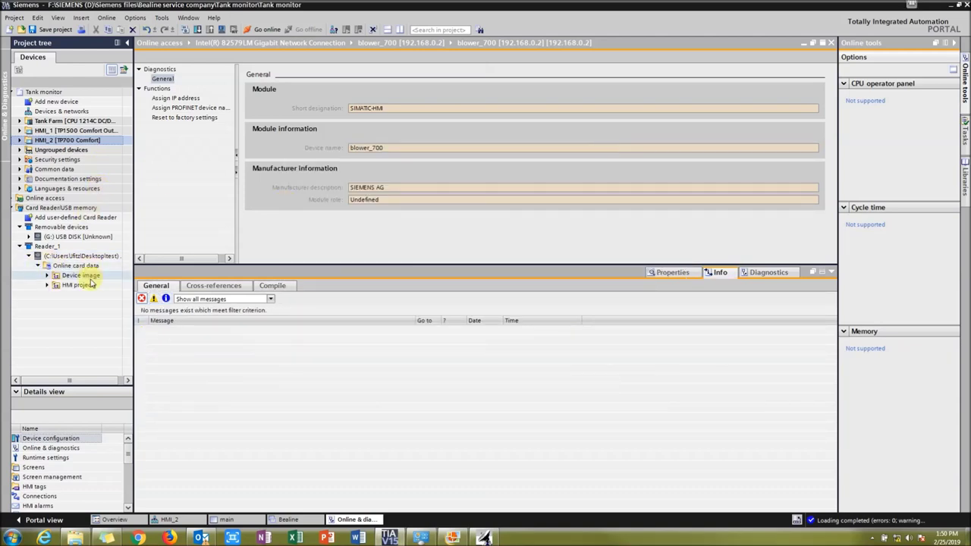
Expand Reader_1's online card data to show the stored HMI project
click(65, 286)
click(46, 285)
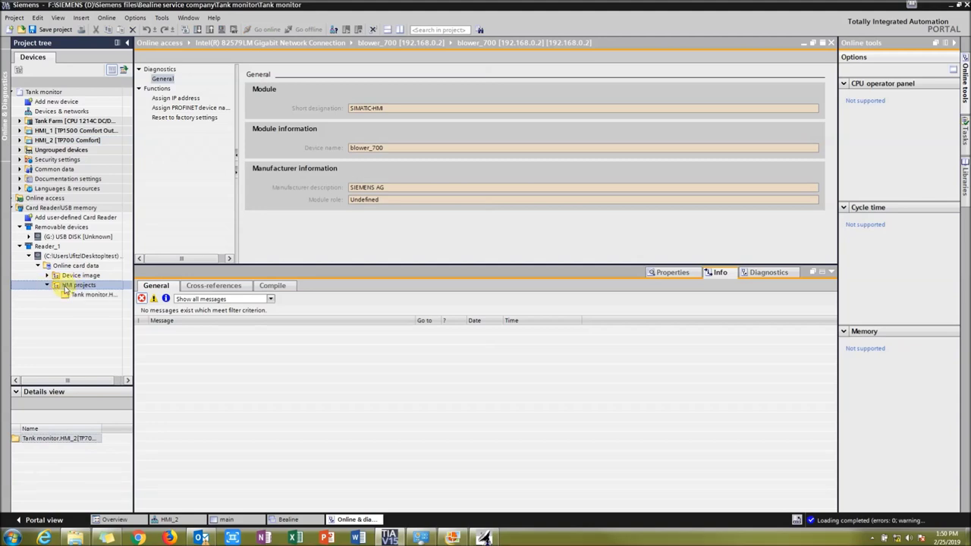
click(161, 182)
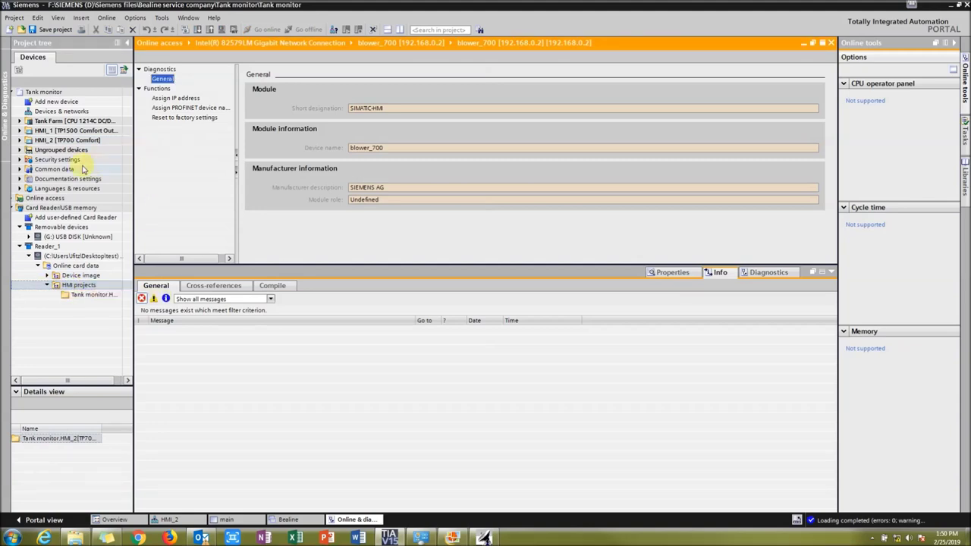
Load HMI_2 [TP700 Comfort] onto the (G:) USB DISK and begin a Sm@rtserver connection
click(55, 237)
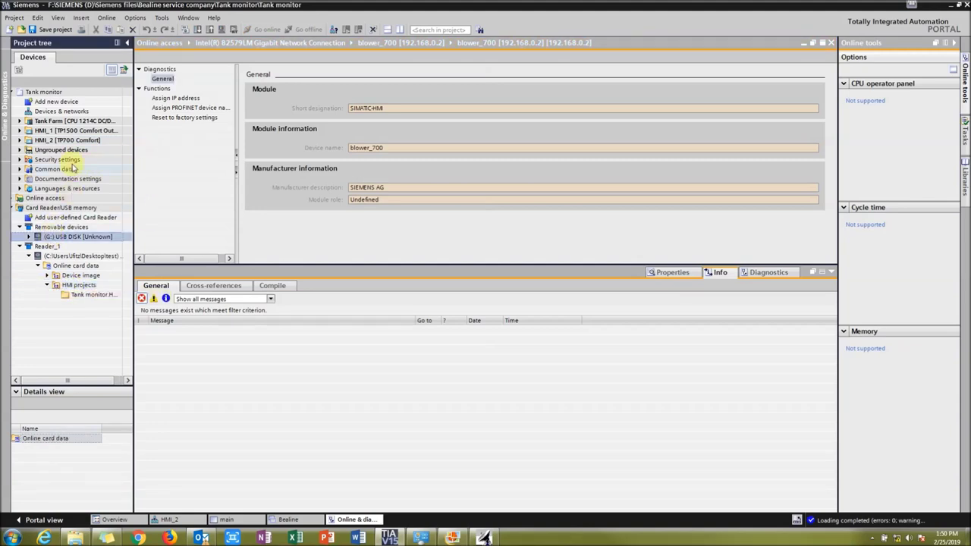
drag(63, 141, 61, 236)
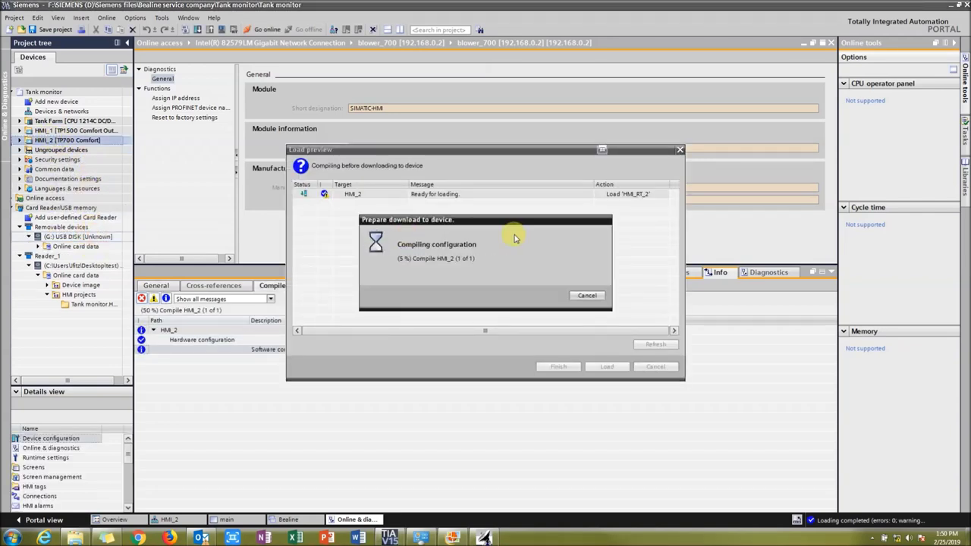
click(605, 366)
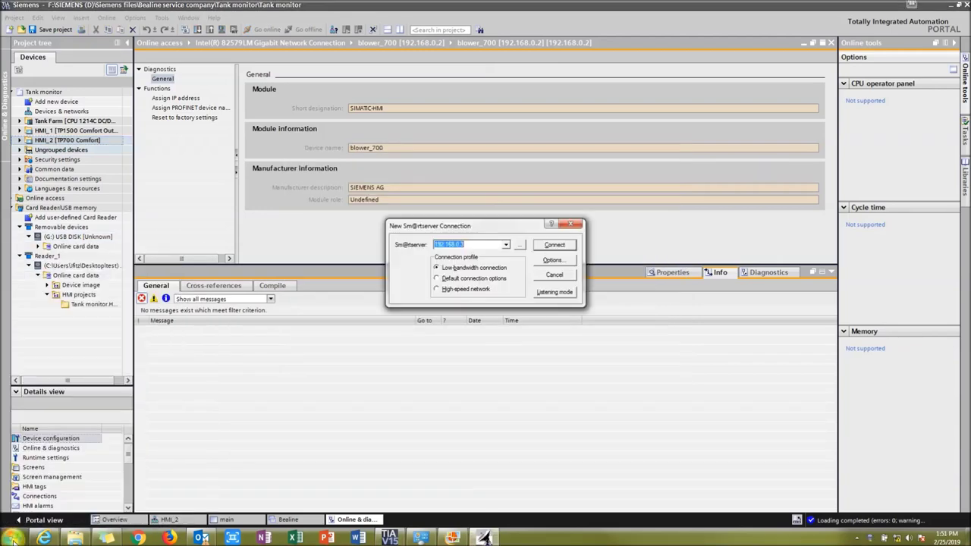
key(Return)
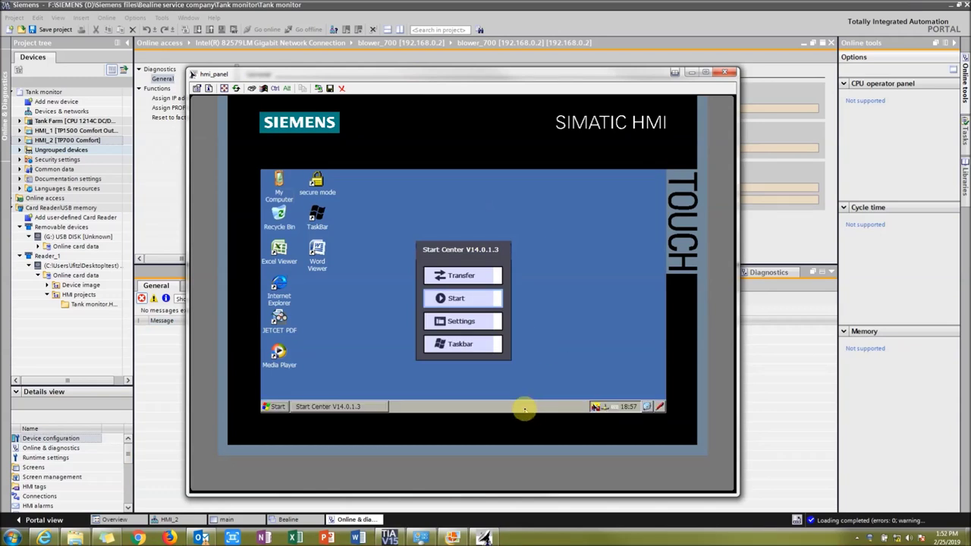
Open Settings from the panel's Start Center, then Service & Commissioning
click(453, 322)
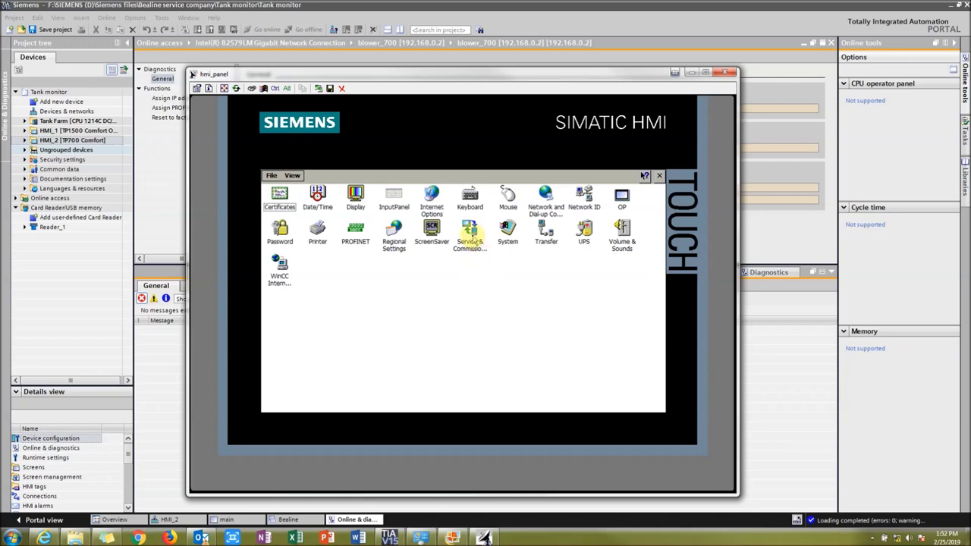
double_click(470, 231)
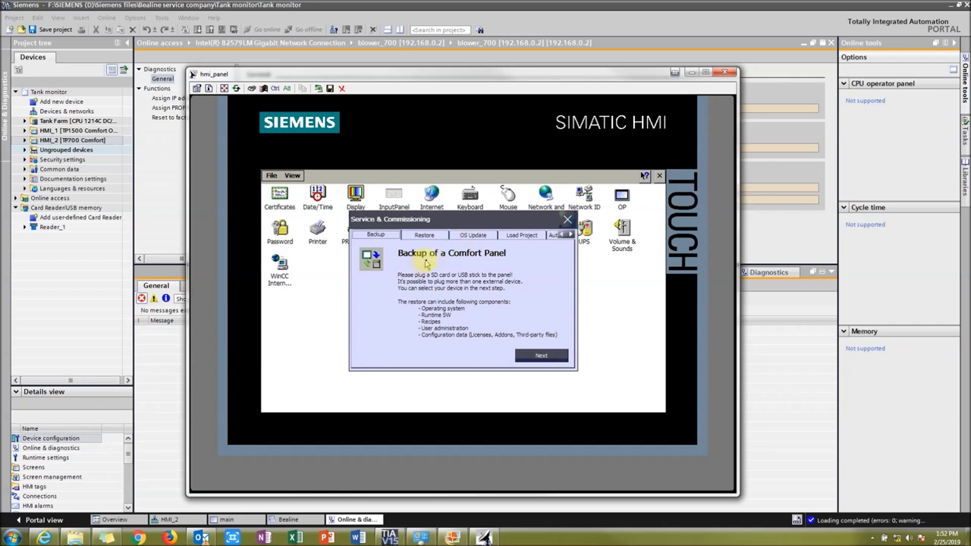
On the panel, load a project from Storage Card USB, selecting Tank monitor.HMI_2[TP700 Comfort]
click(529, 236)
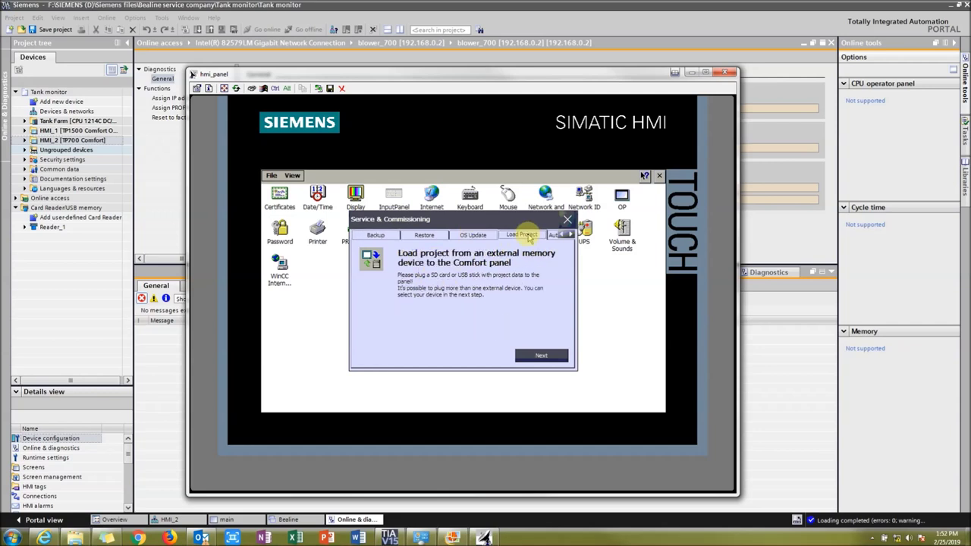
click(544, 355)
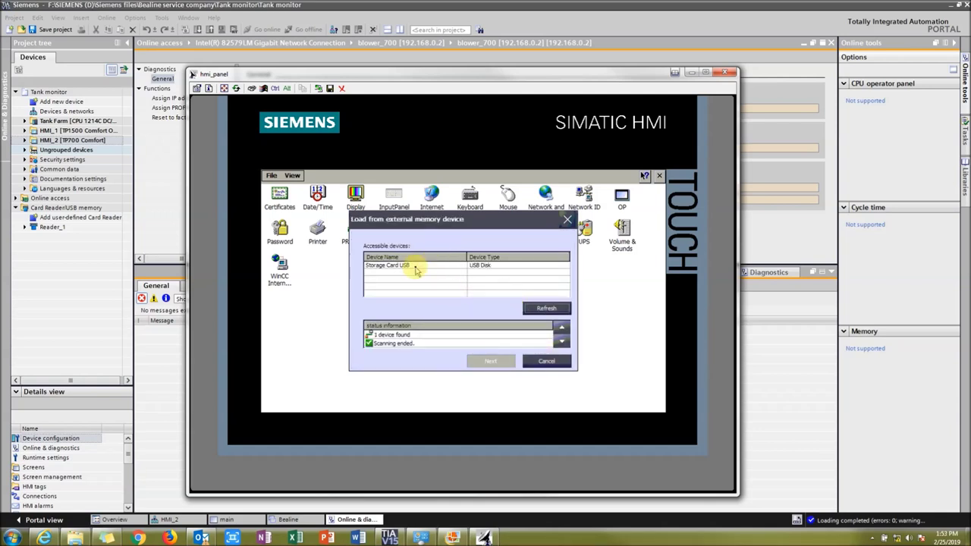
click(415, 265)
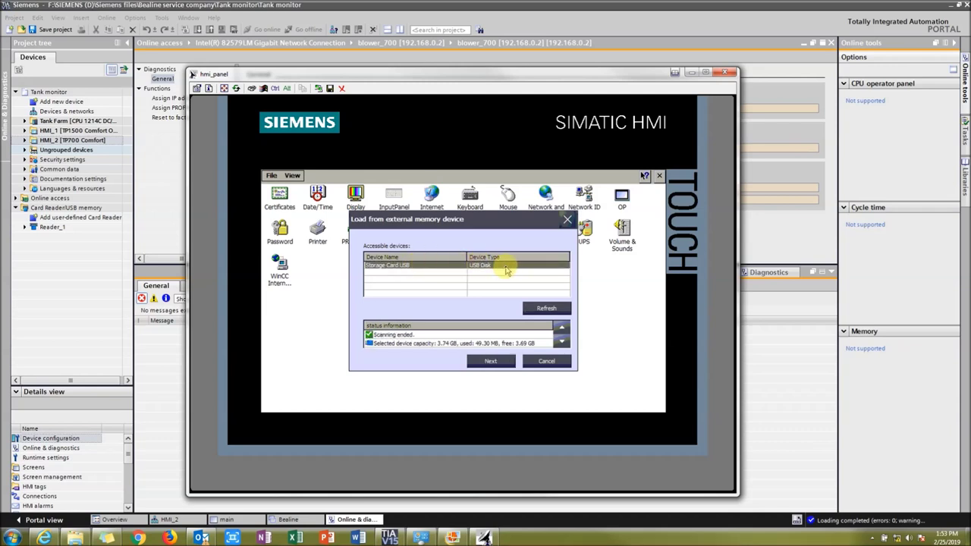
click(491, 362)
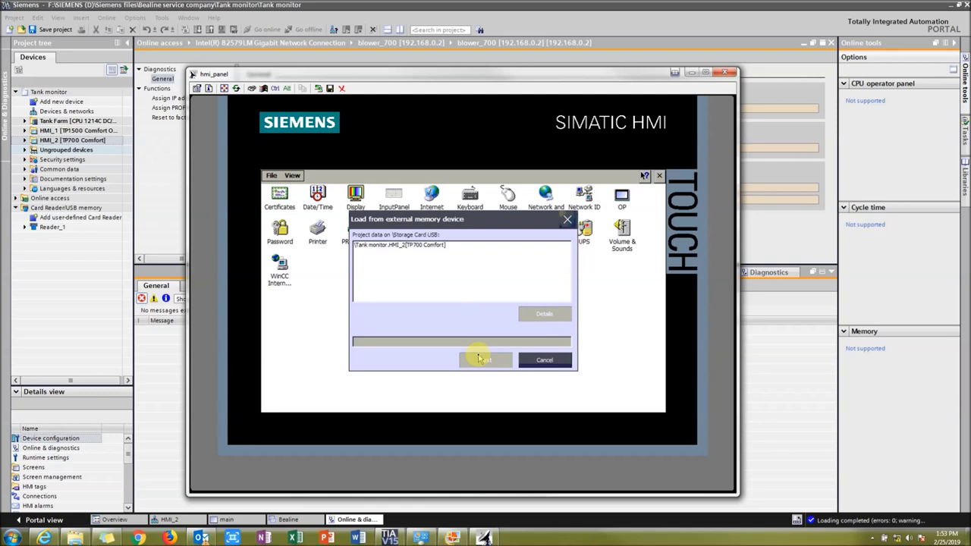
click(389, 248)
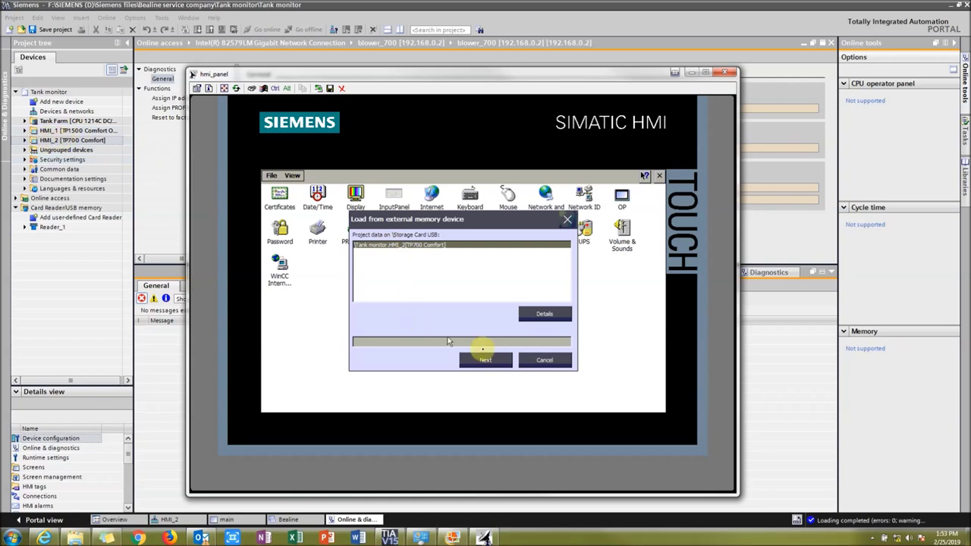
click(486, 362)
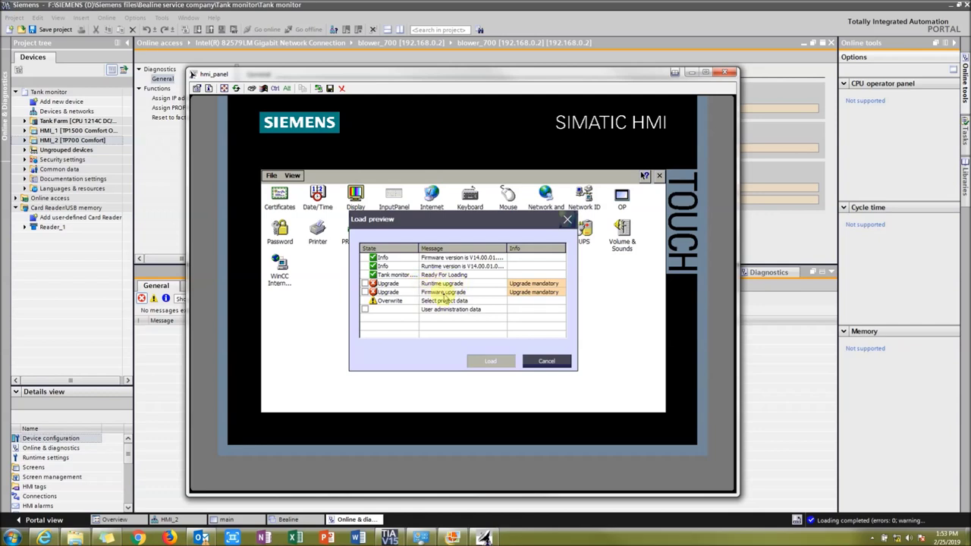
Accept runtime and firmware upgrades, load, approve the OS image update, and dismiss Connection closed
click(365, 292)
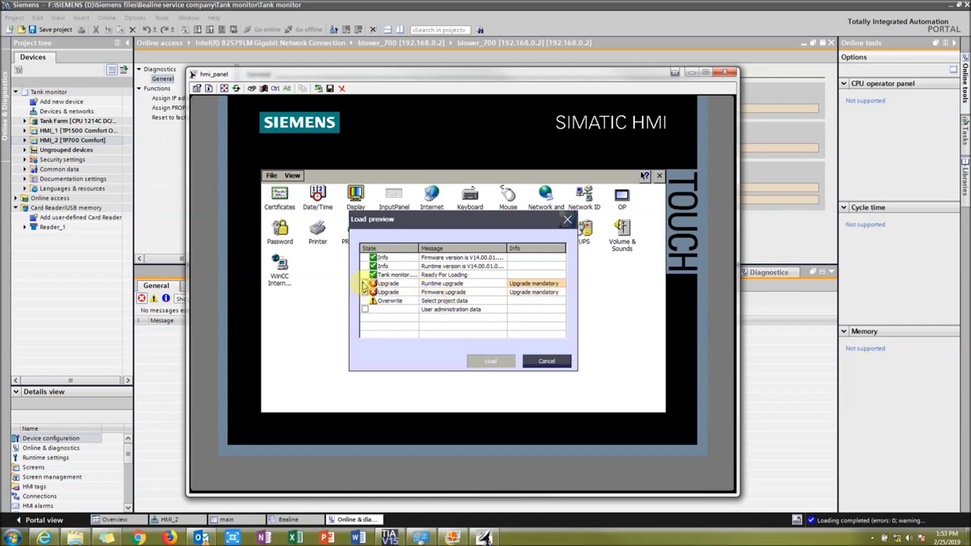
click(365, 283)
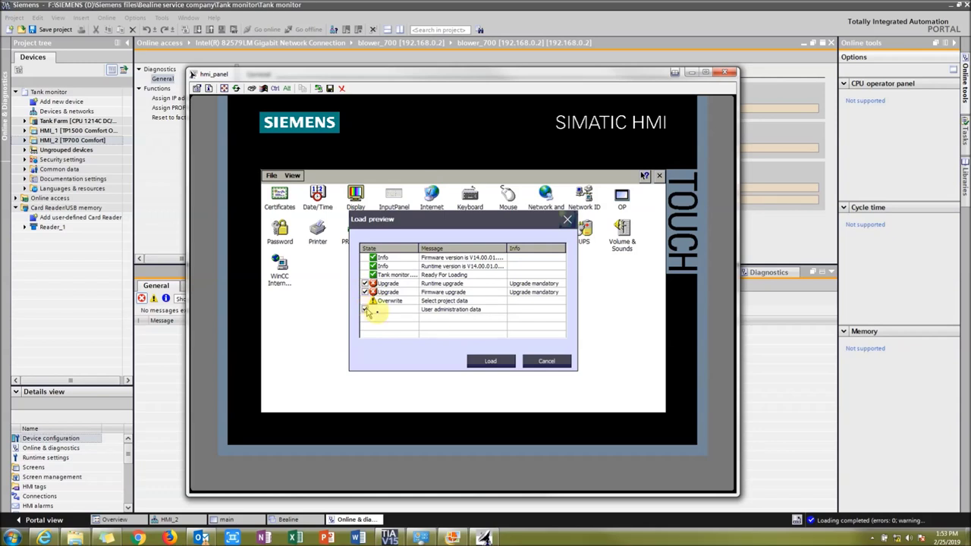
click(495, 361)
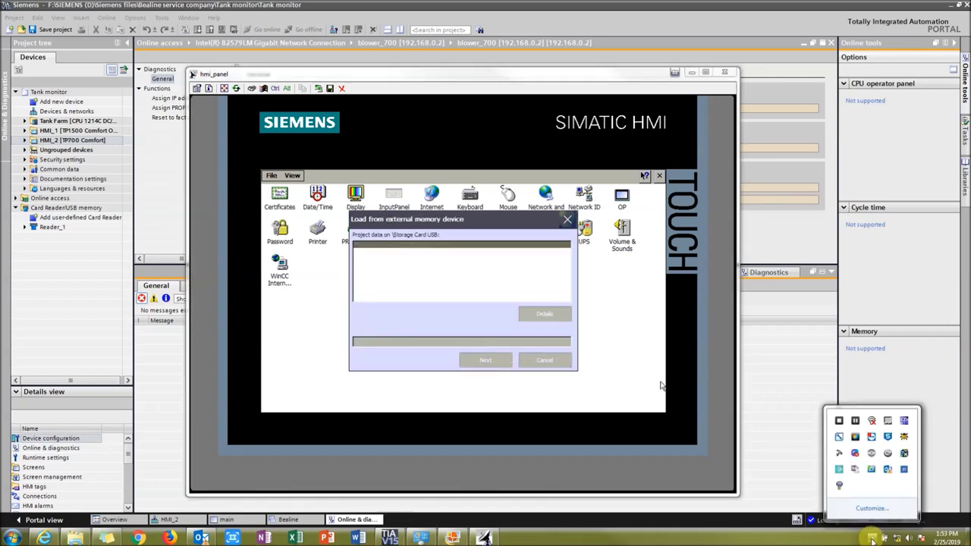
click(506, 362)
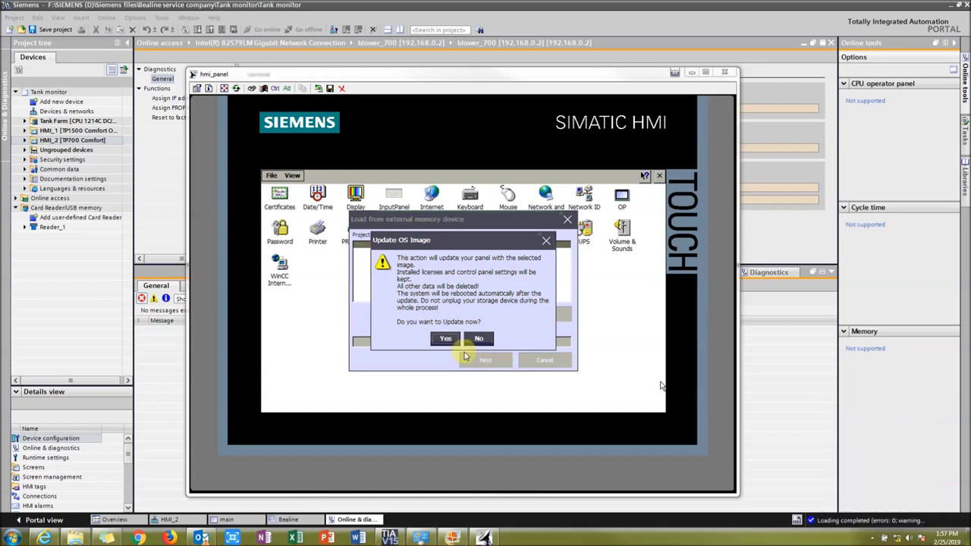
click(444, 339)
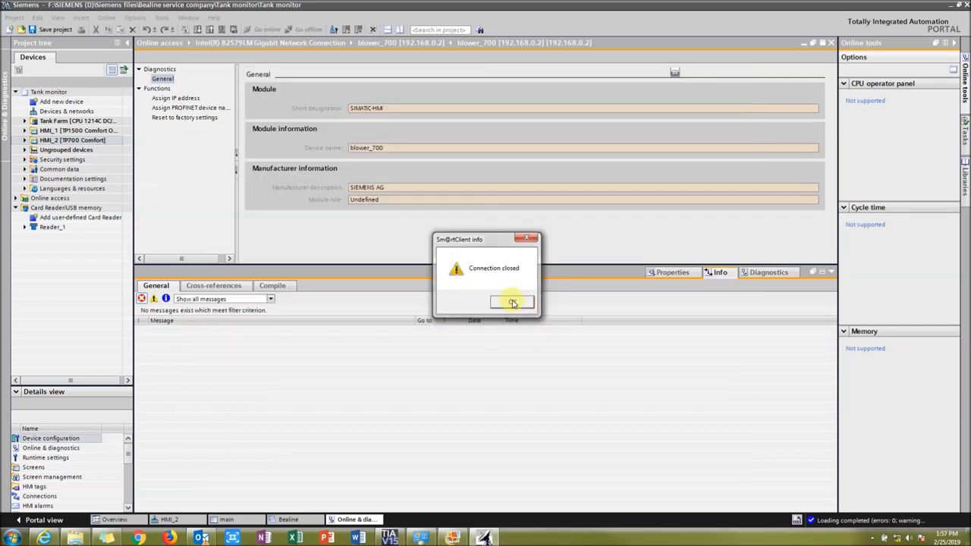
click(511, 300)
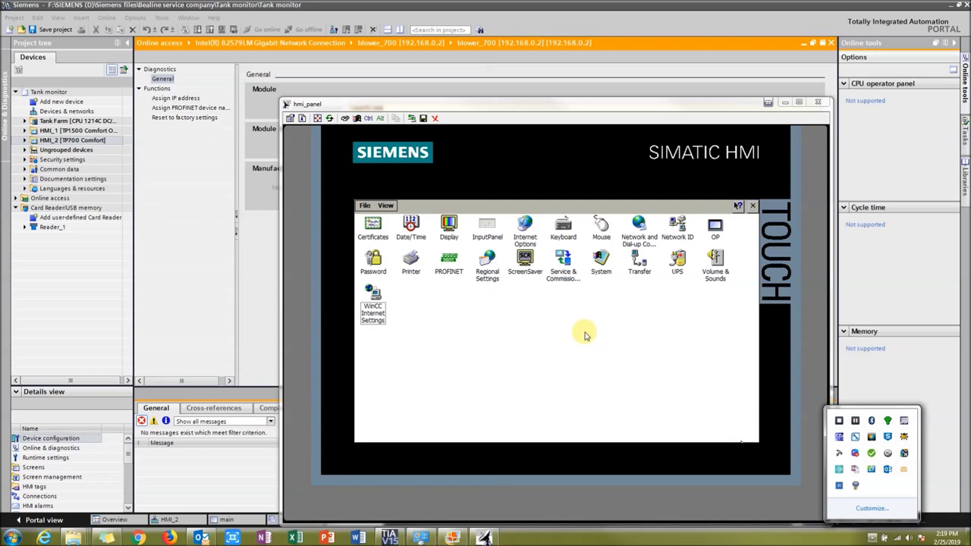
click(503, 321)
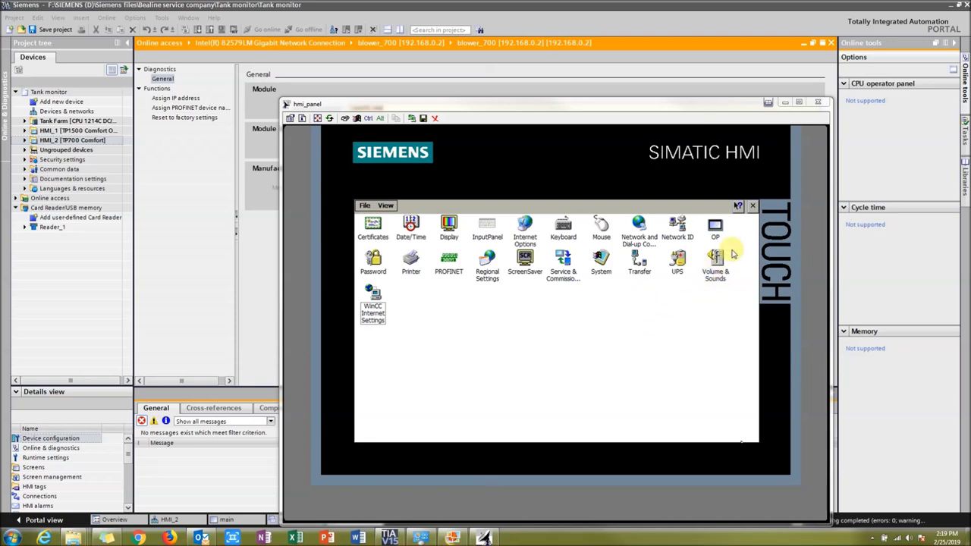
click(753, 205)
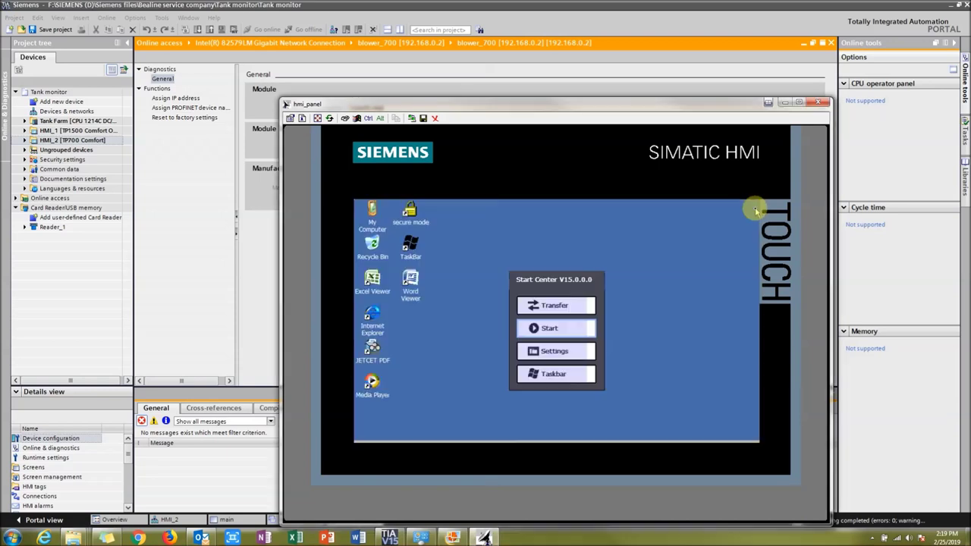
click(563, 353)
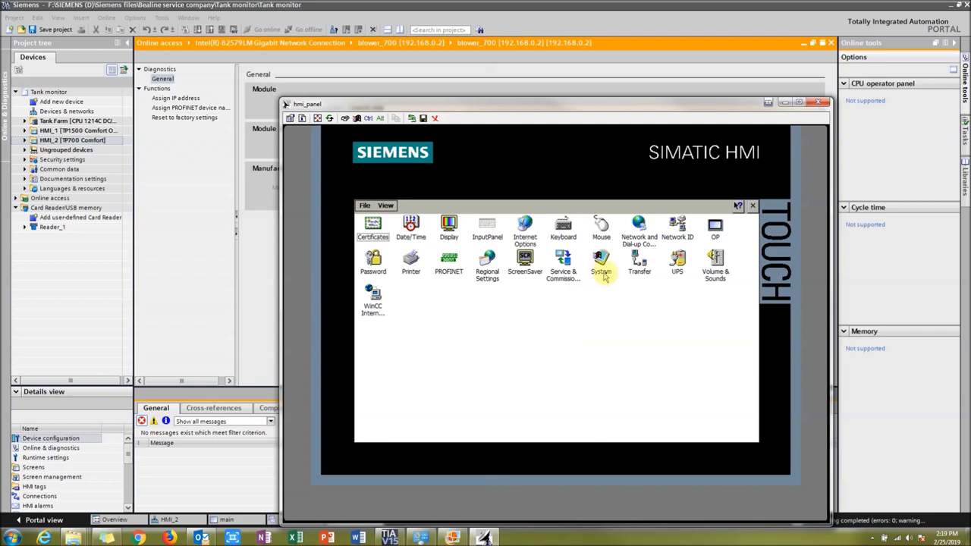
click(716, 227)
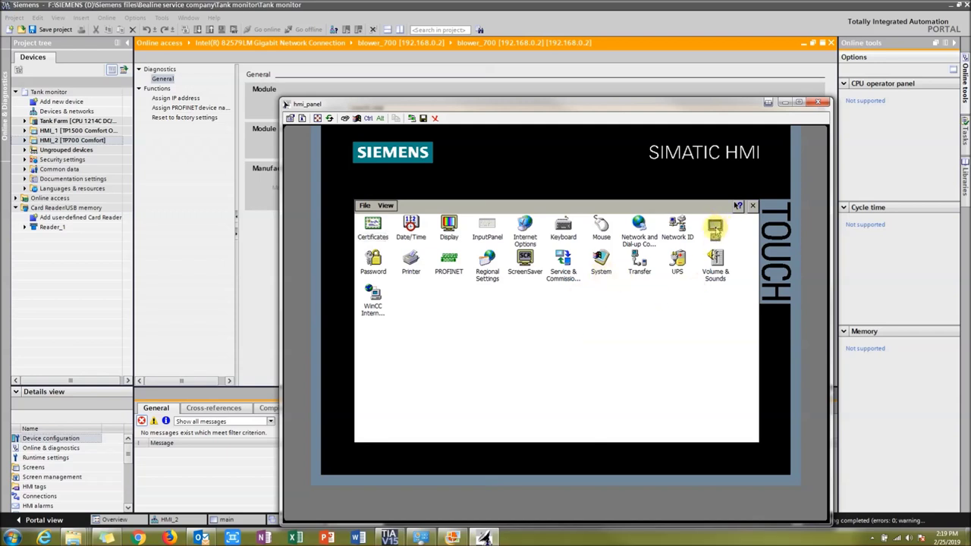
double_click(716, 228)
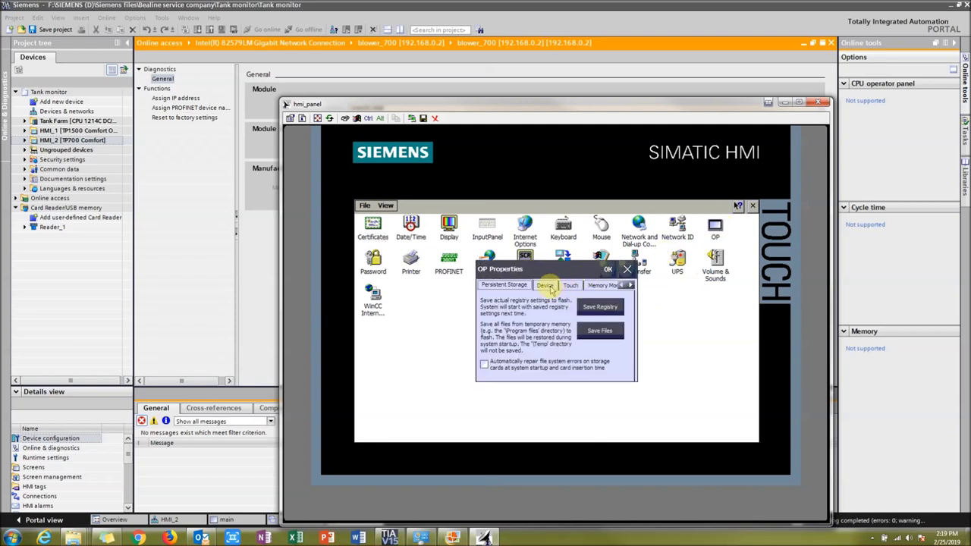
click(548, 287)
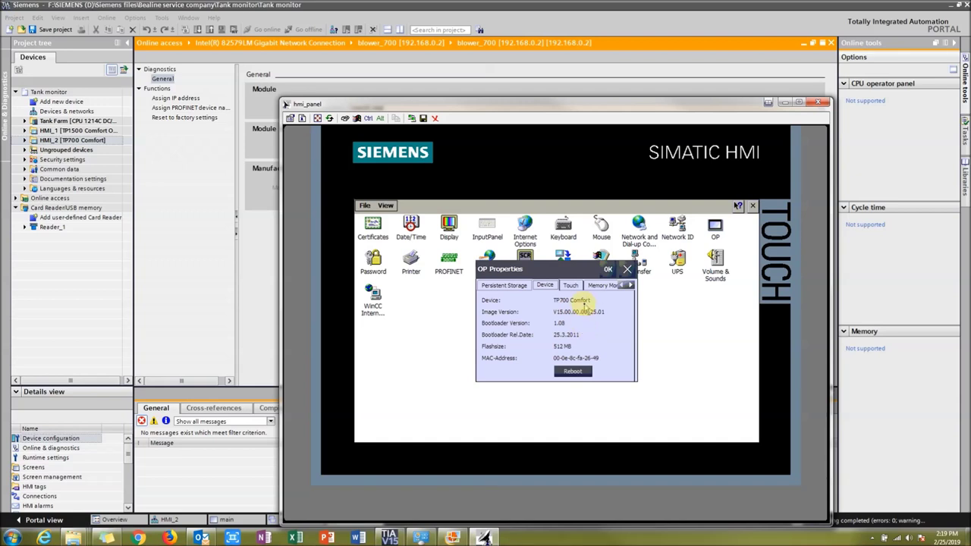
click(609, 270)
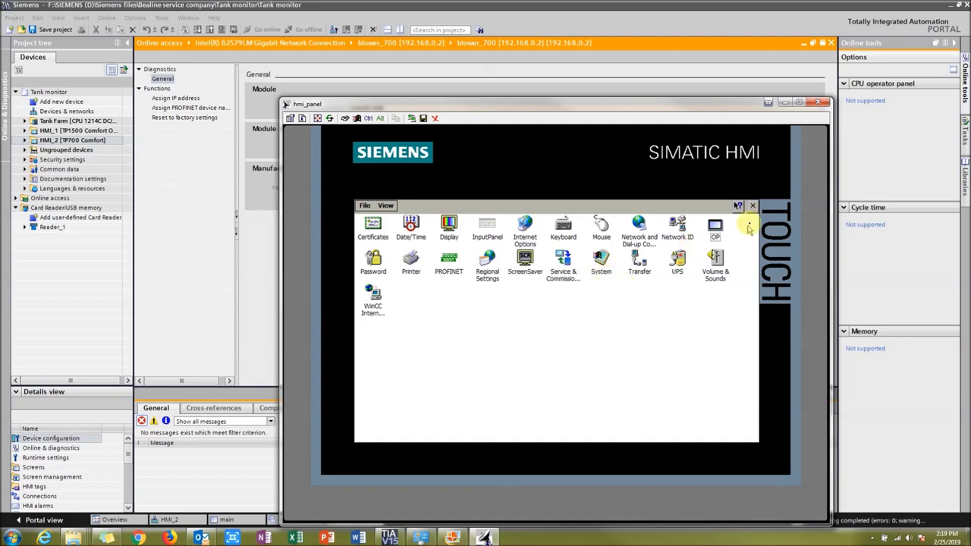
Close the panel's Control Panel and start the runtime from the Start Center
click(753, 207)
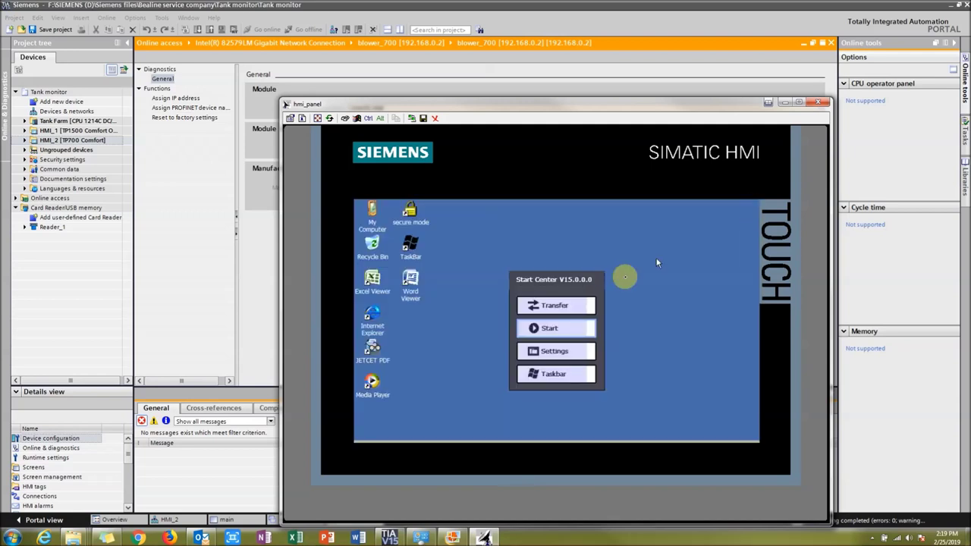
click(553, 331)
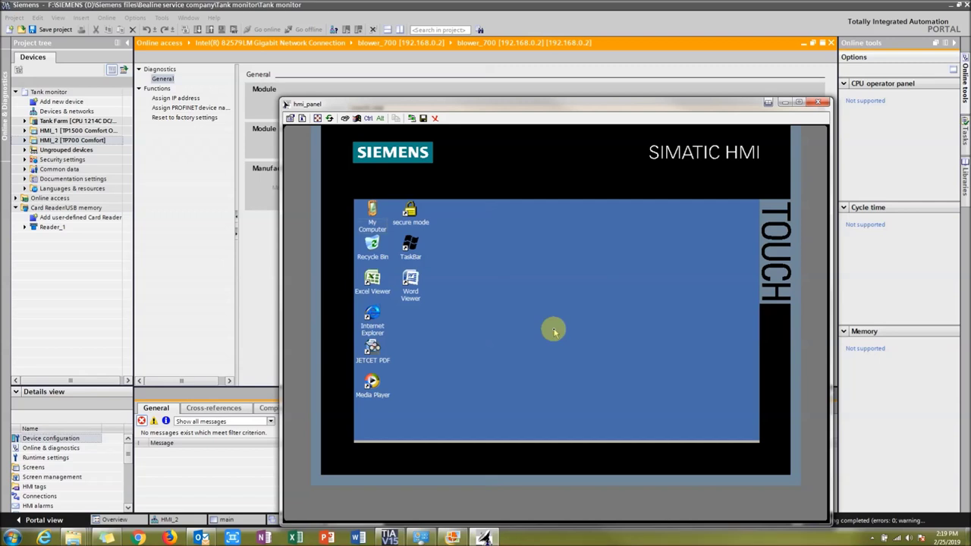